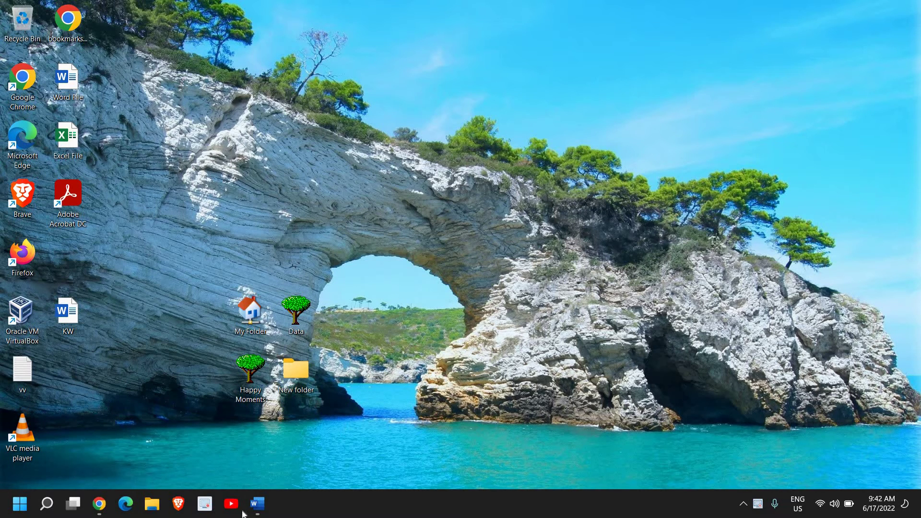
Review the Store error document, return to the desktop and start a search for Troubleshoot settings.
click(259, 509)
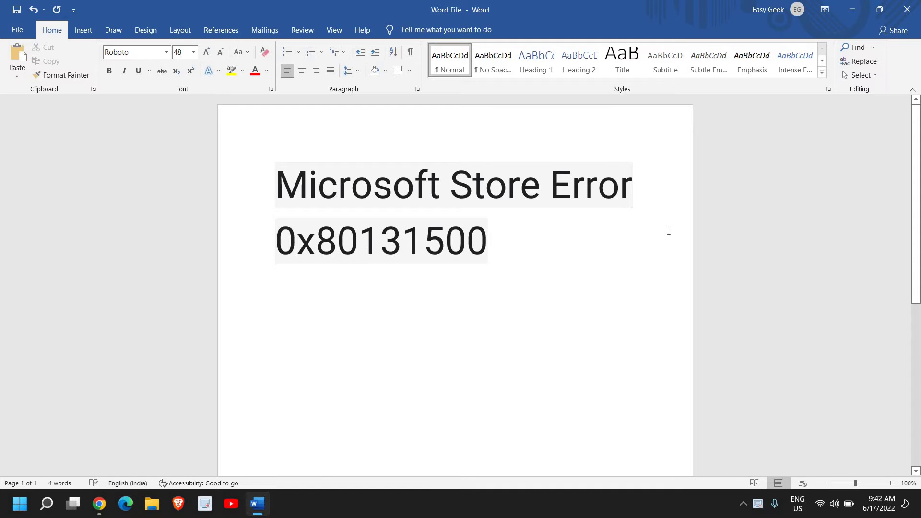
click(853, 10)
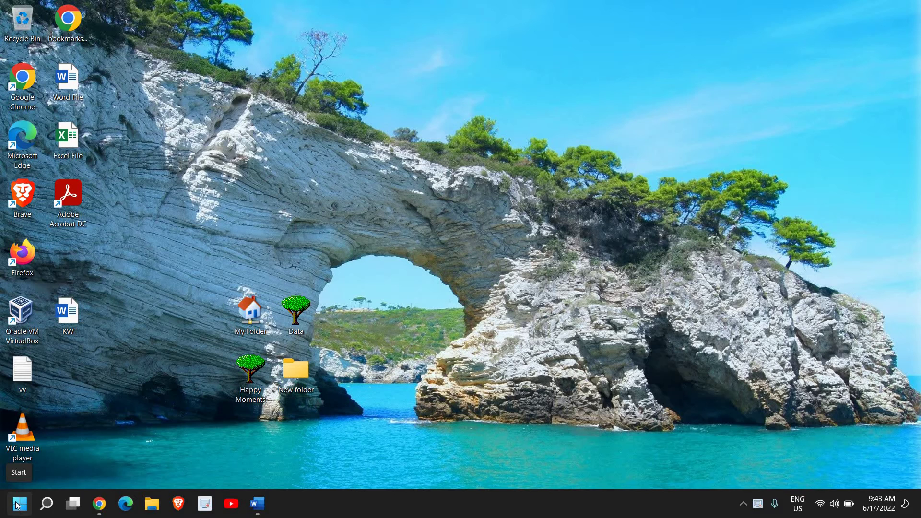
click(46, 503)
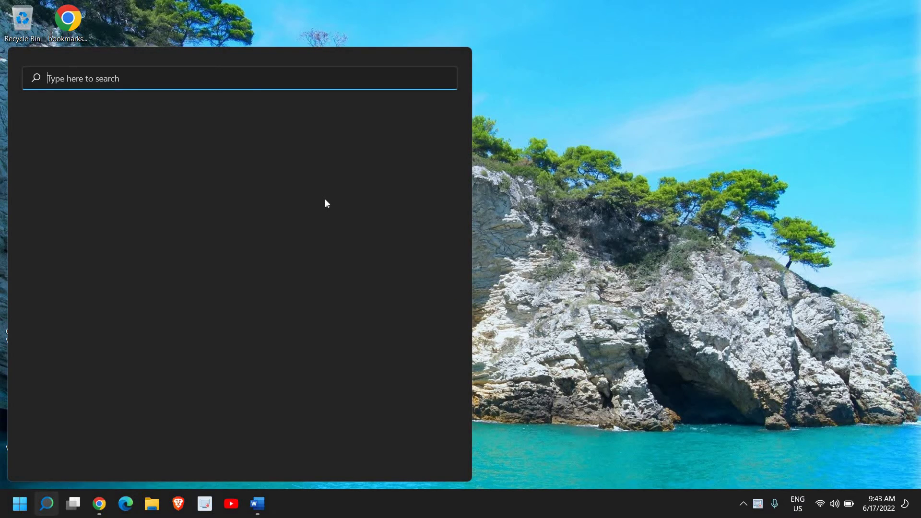
text(tr)
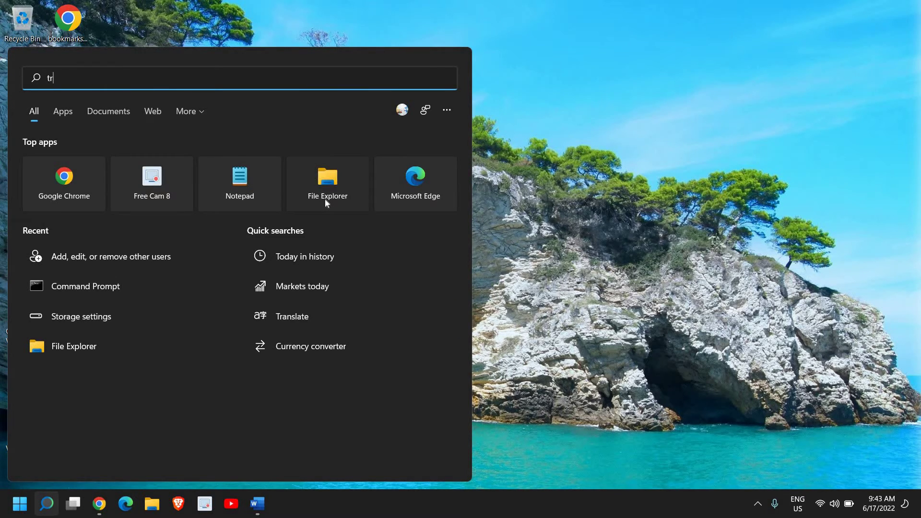
text(ou)
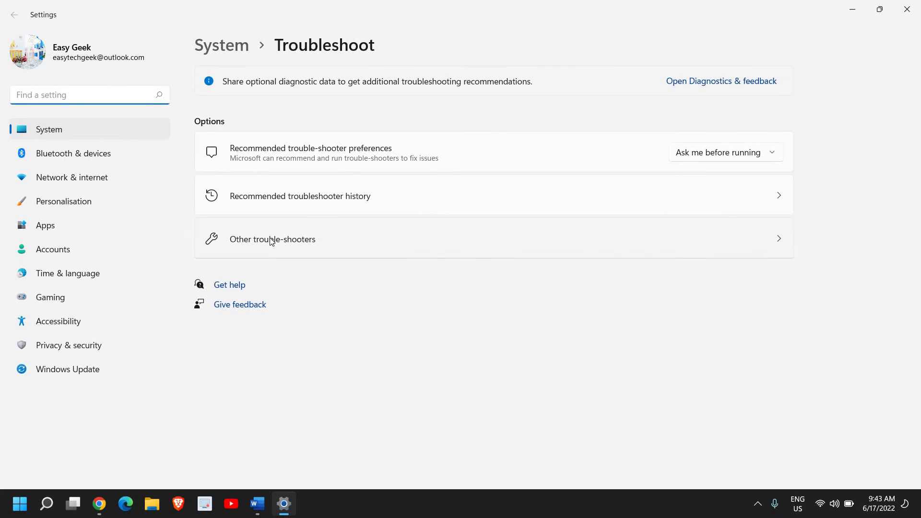
Run the Windows Store Apps troubleshooter from Other trouble-shooters, then close it and Settings.
click(270, 240)
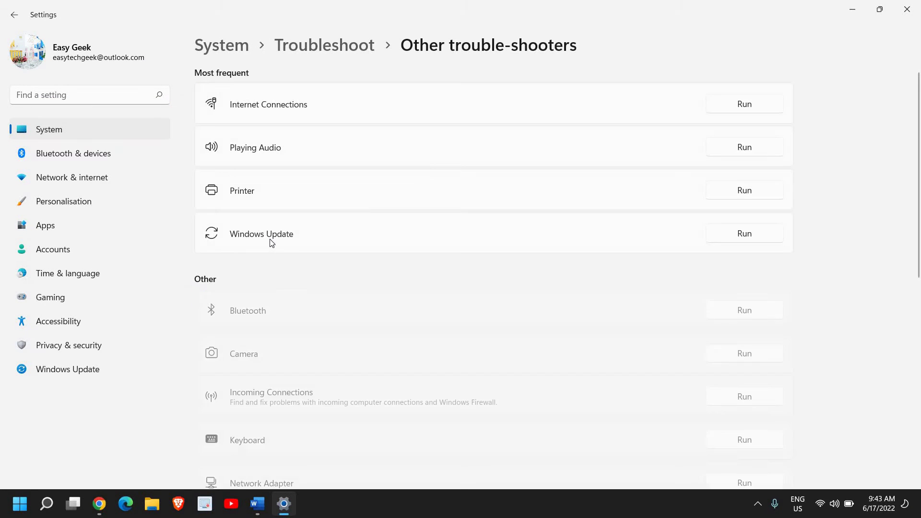
scroll(273, 255, down, 3)
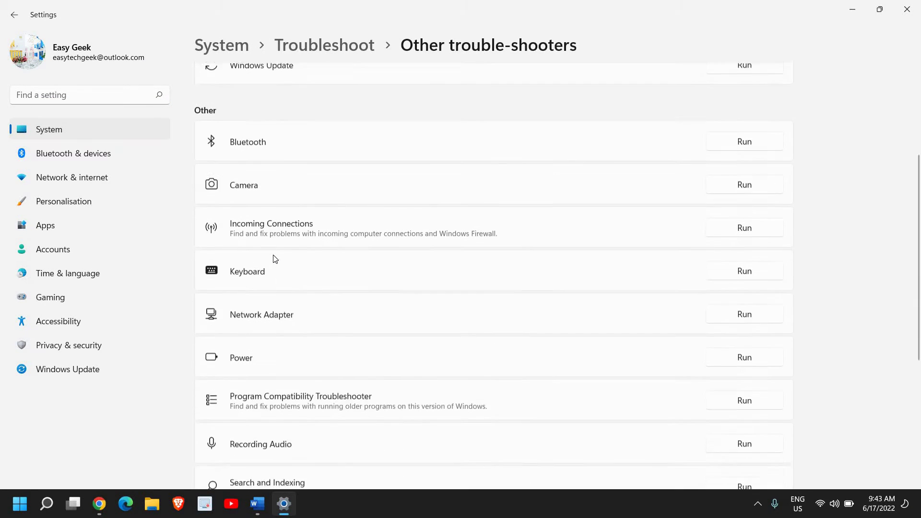
scroll(274, 259, down, 2)
scroll(273, 259, down, 3)
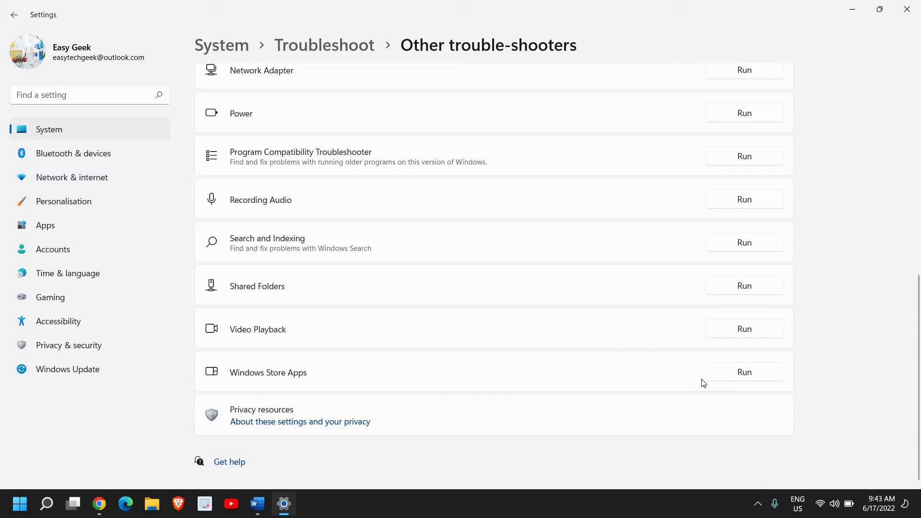
click(761, 376)
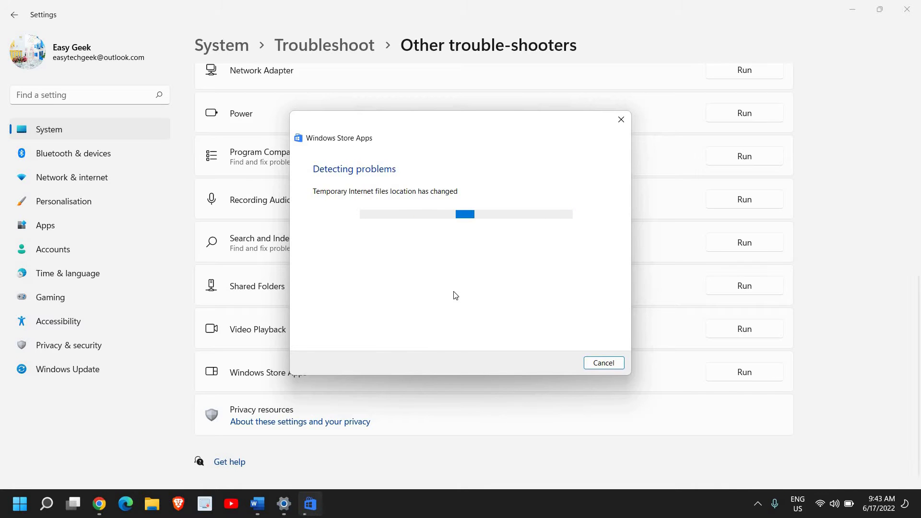
click(604, 364)
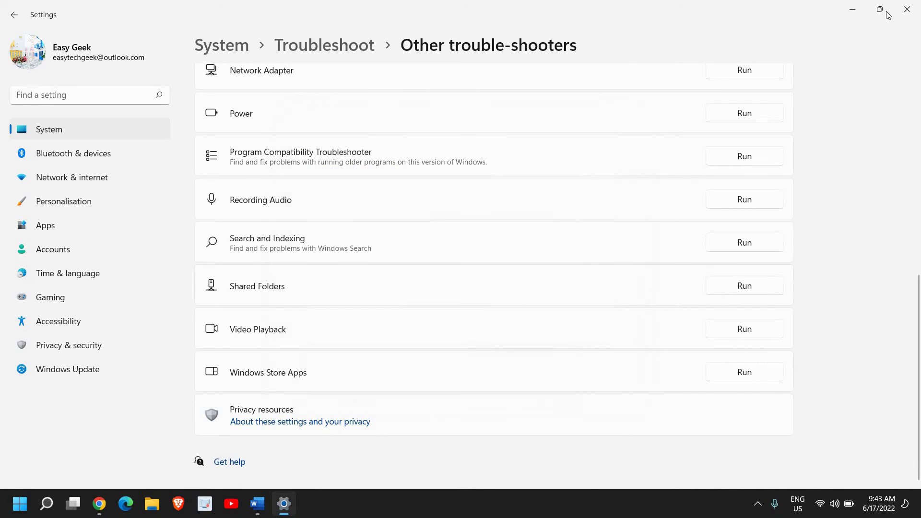
click(907, 9)
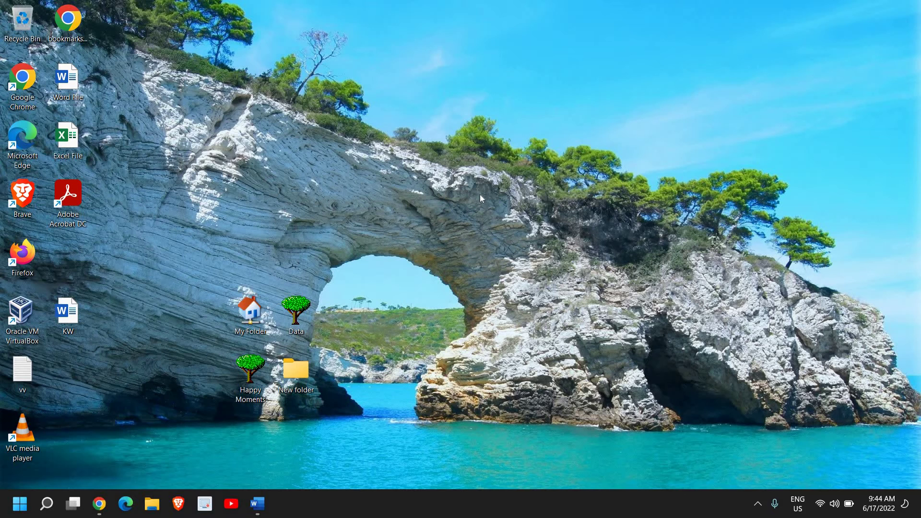
Run wsreset from the Run dialog to clear the Store cache, then close the Microsoft Store window.
right_click(20, 505)
click(39, 437)
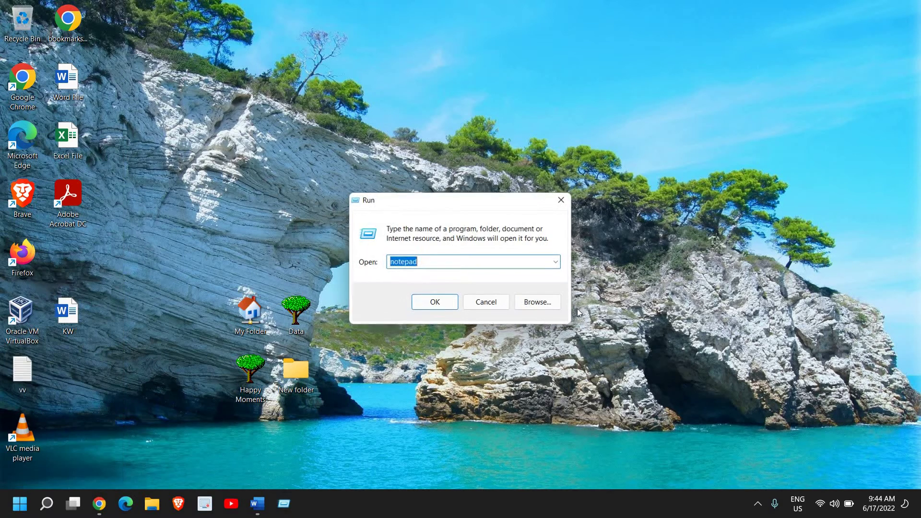
text(w)
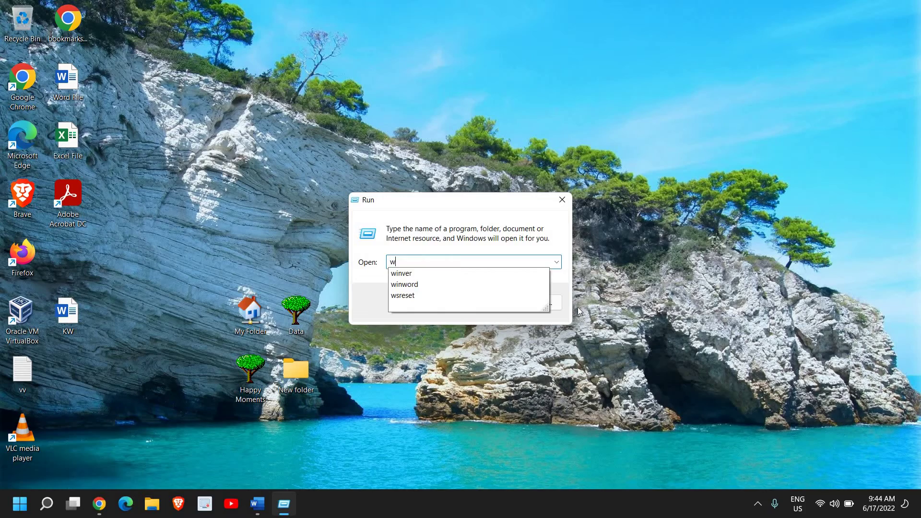
text(s)
key(Down)
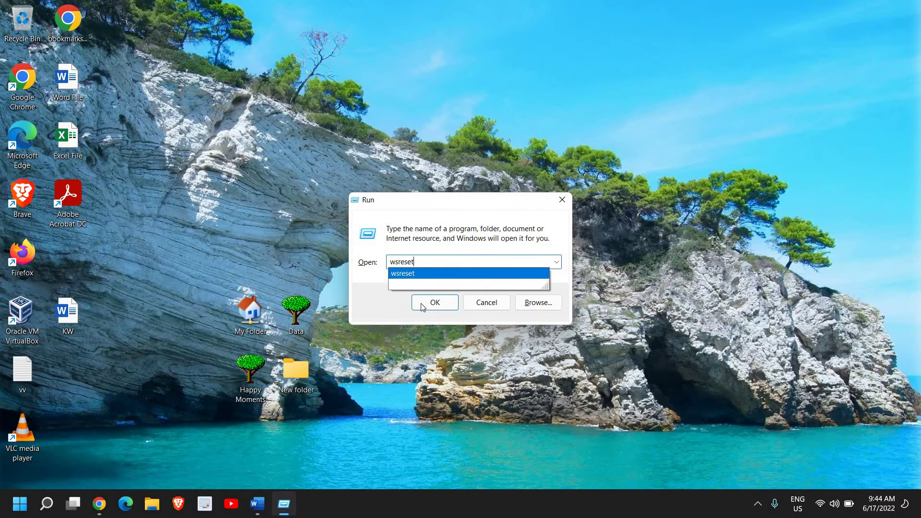
click(421, 303)
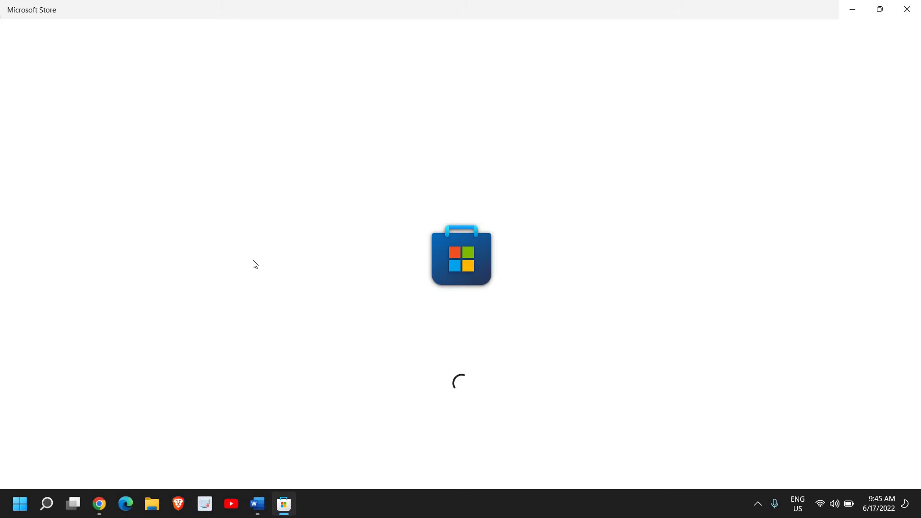
click(907, 9)
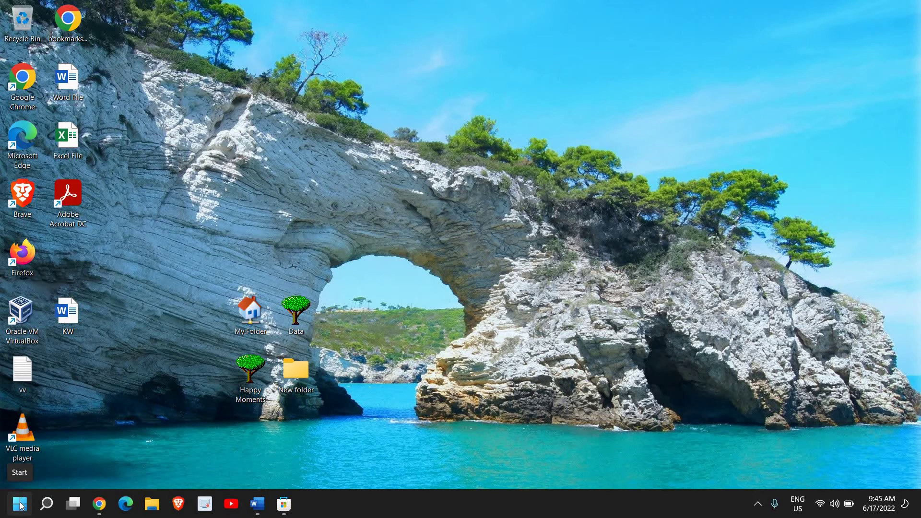
Go to Apps & features in Settings and bring up the options menu for Microsoft Store.
right_click(20, 505)
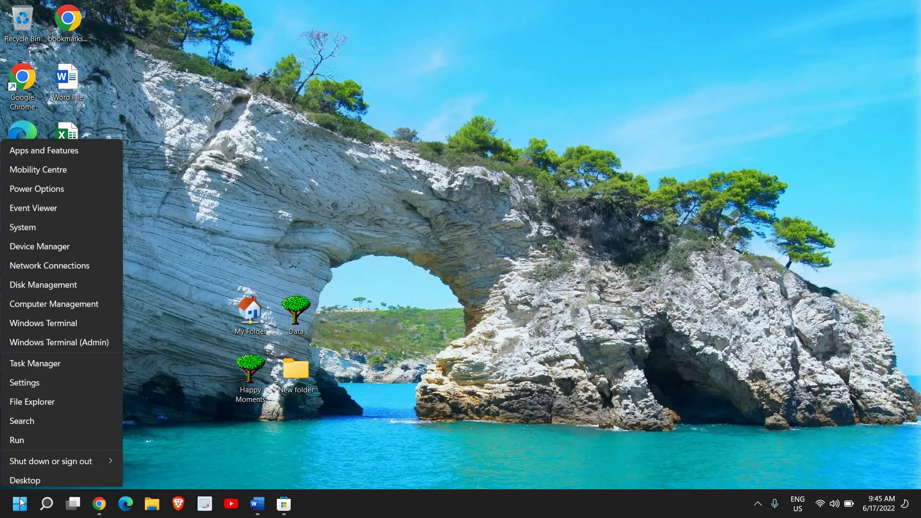
click(24, 378)
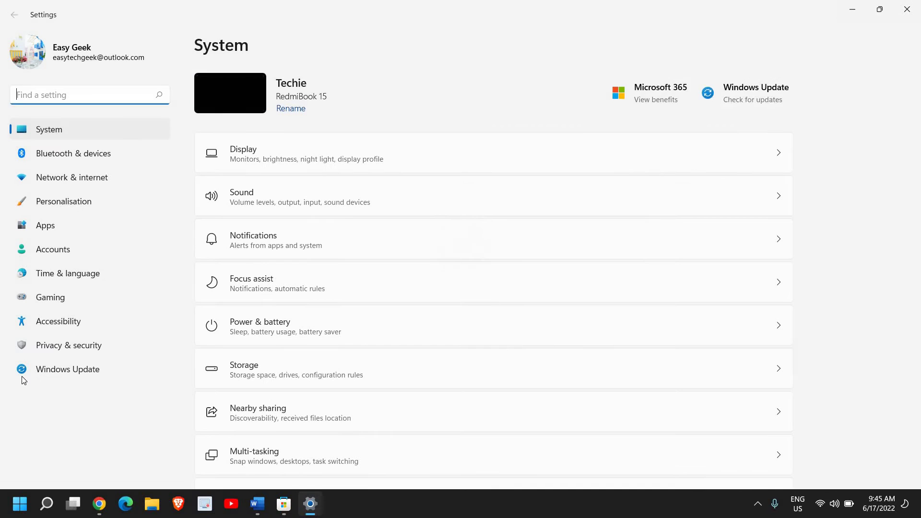
click(59, 227)
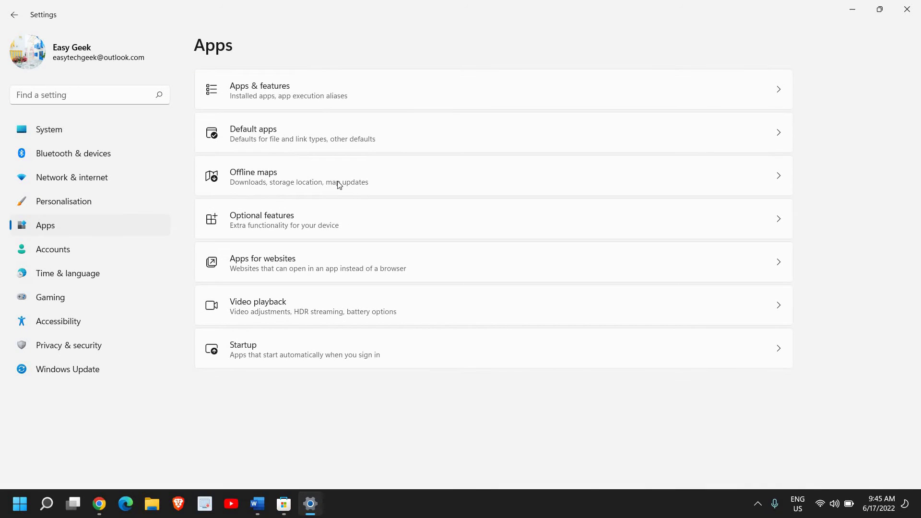
click(321, 100)
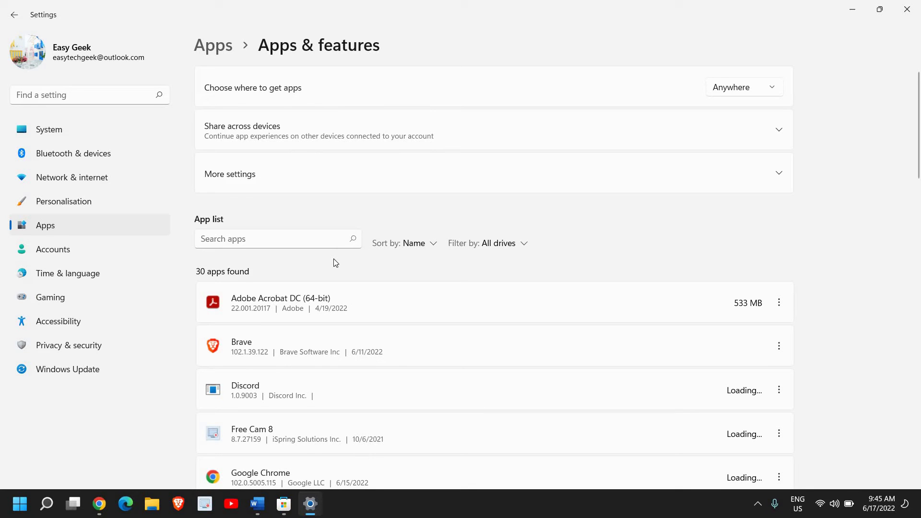
scroll(397, 362, down, 3)
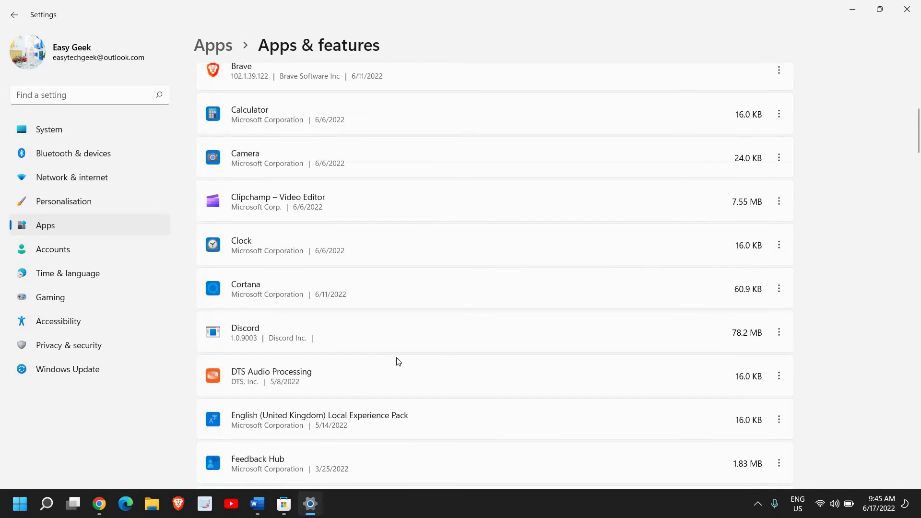
scroll(393, 363, down, 1)
scroll(393, 364, down, 3)
scroll(393, 362, down, 2)
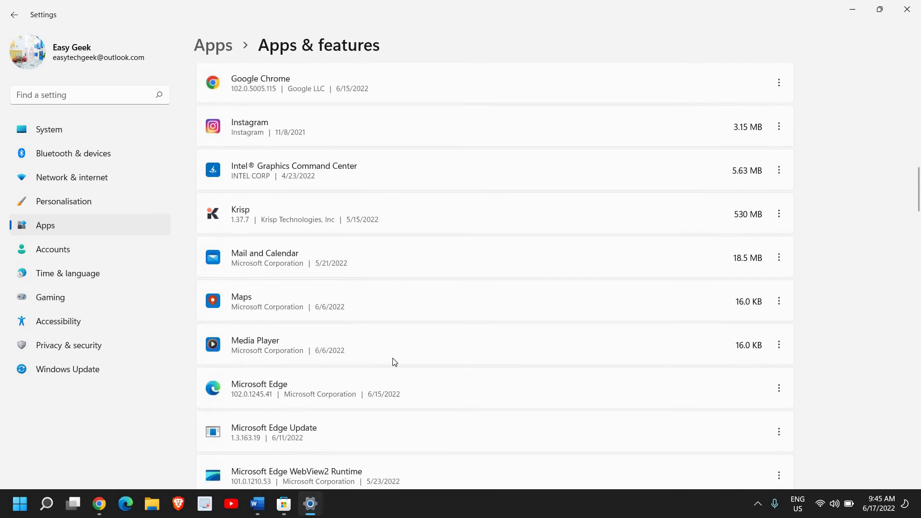
scroll(393, 362, down, 2)
scroll(393, 362, down, 1)
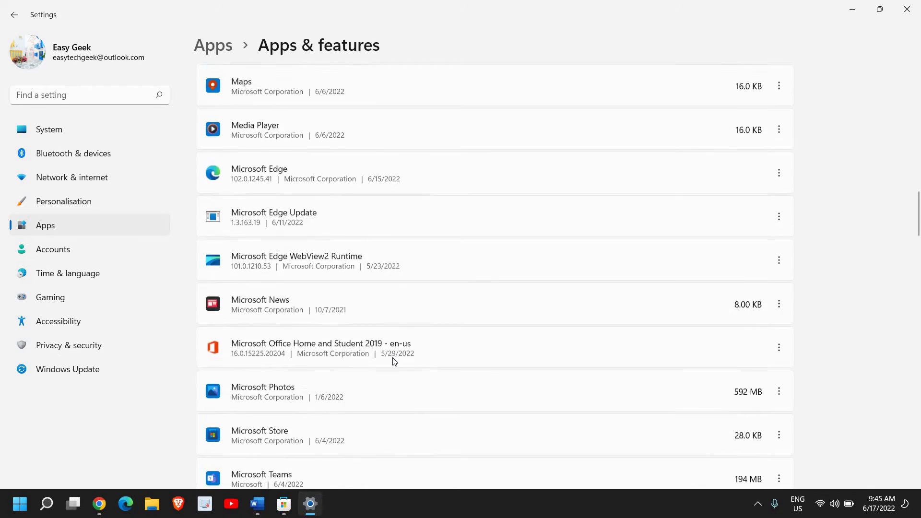
scroll(393, 362, down, 2)
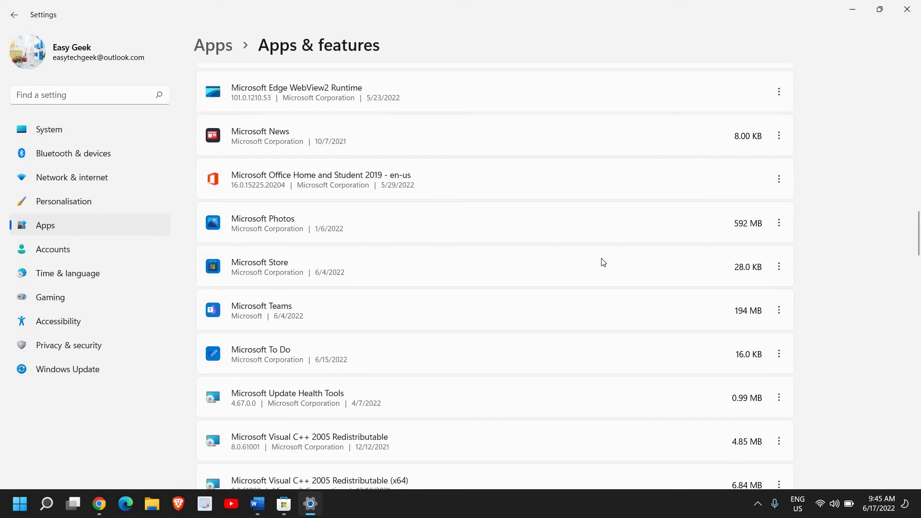
click(779, 267)
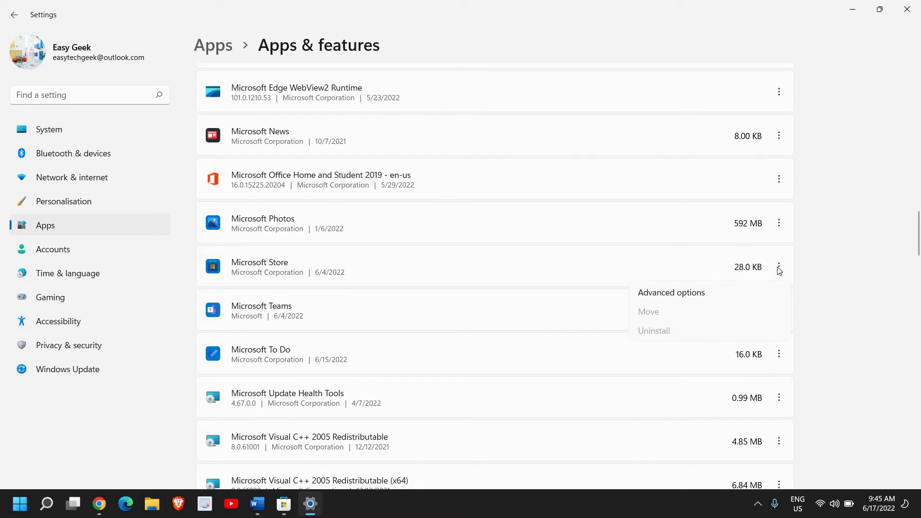
In Microsoft Store's advanced options set background running to Always, then close Settings.
click(655, 295)
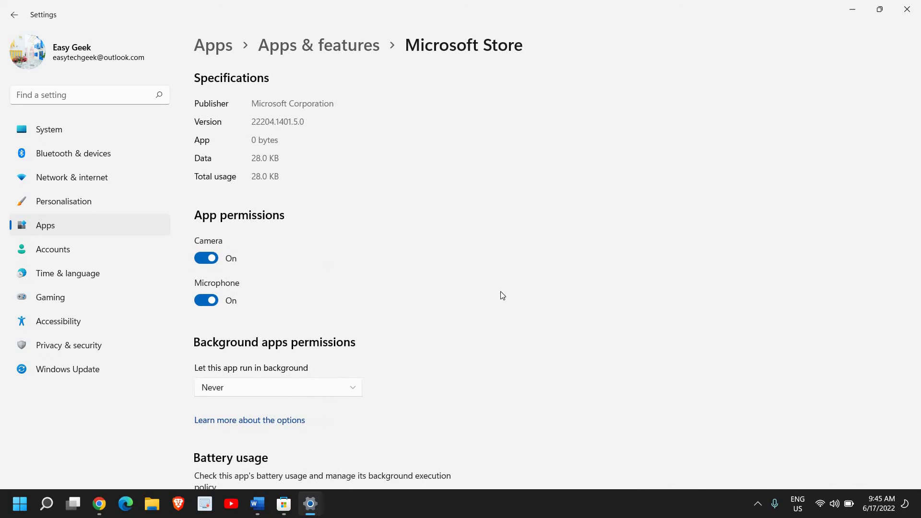
scroll(348, 255, down, 2)
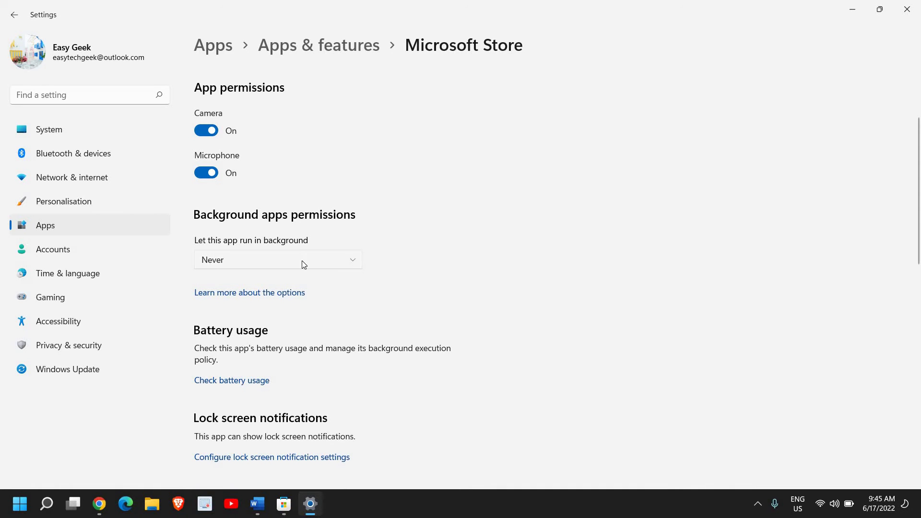
click(281, 264)
click(292, 220)
scroll(435, 260, down, 2)
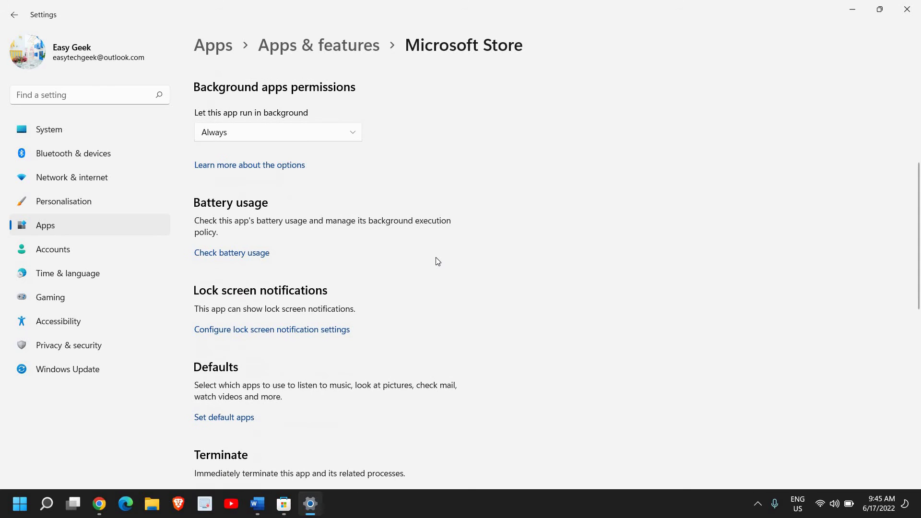
scroll(435, 261, down, 2)
scroll(435, 261, down, 3)
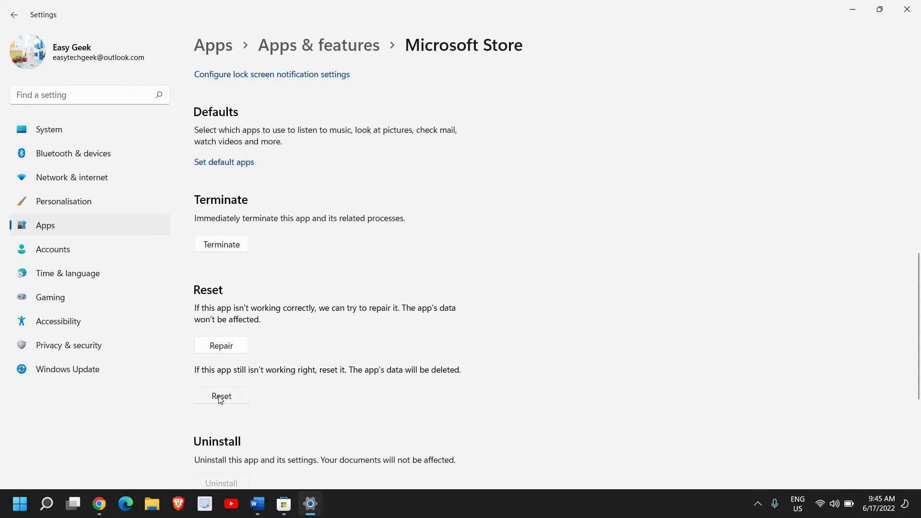
scroll(220, 400, down, 2)
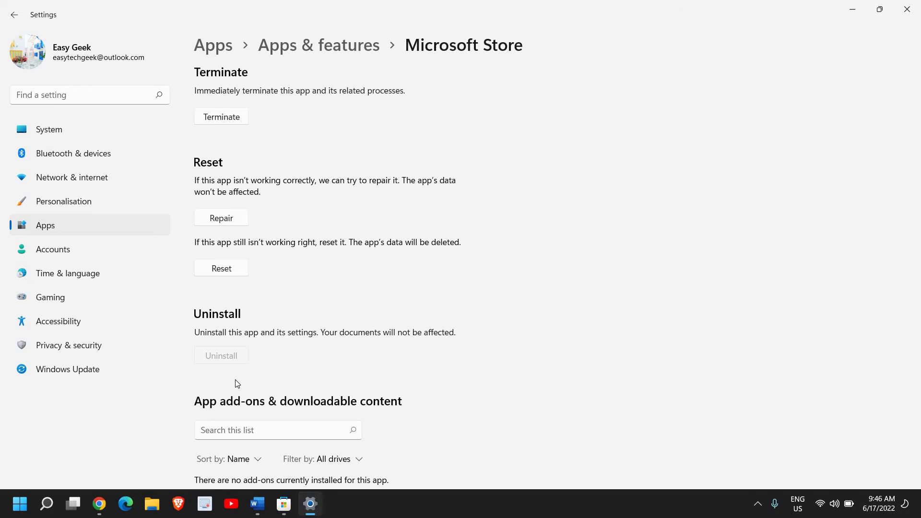
key(alt+F4)
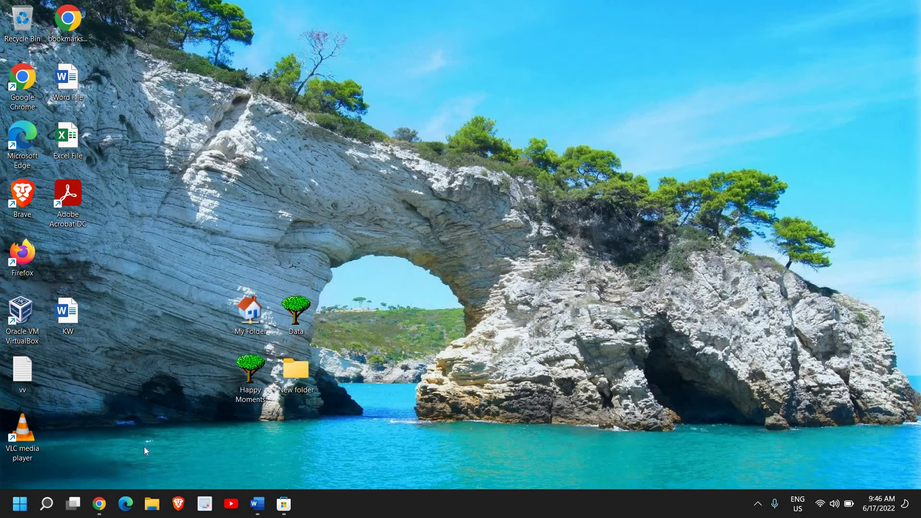
Launch Command Prompt as administrator from a cmd search and approve the UAC prompt.
click(47, 507)
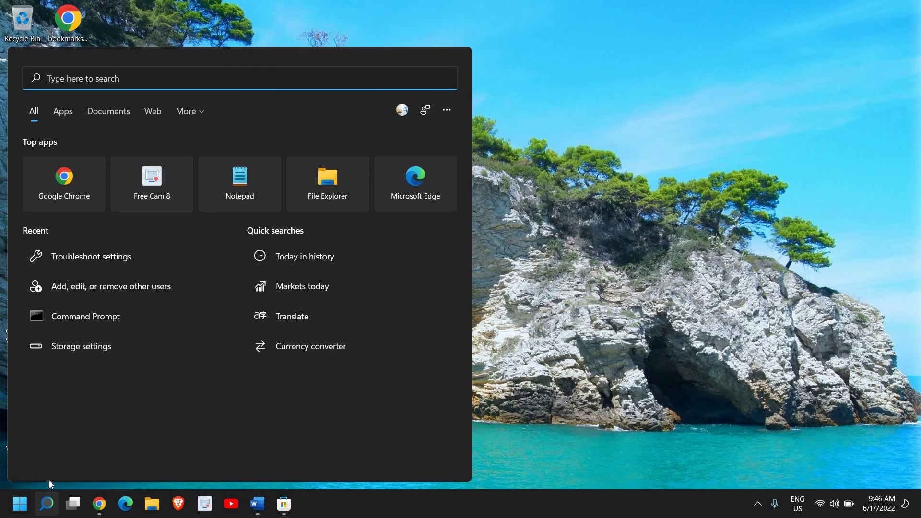
text(cmd)
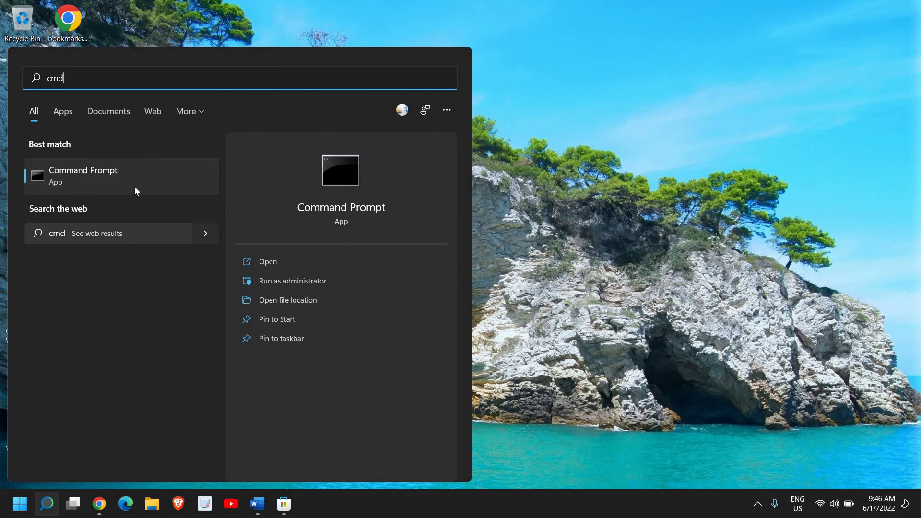
click(284, 282)
click(433, 339)
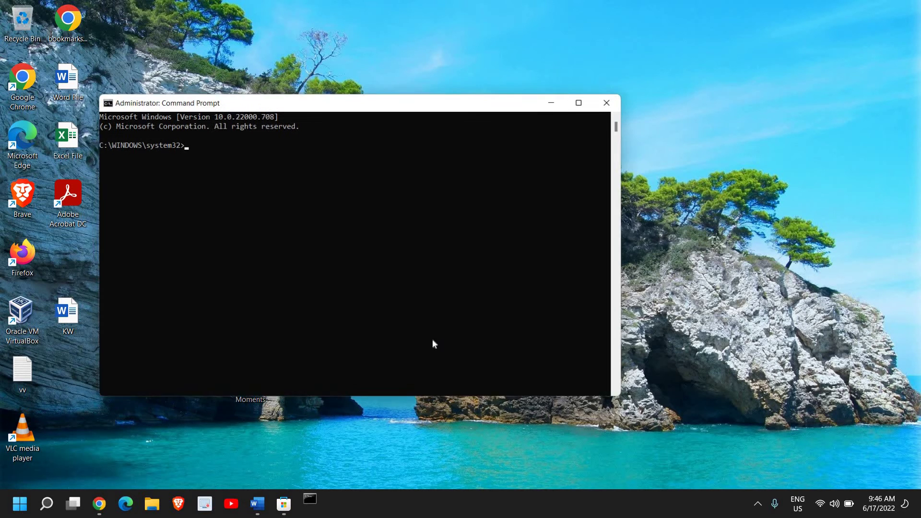
text(sfc /)
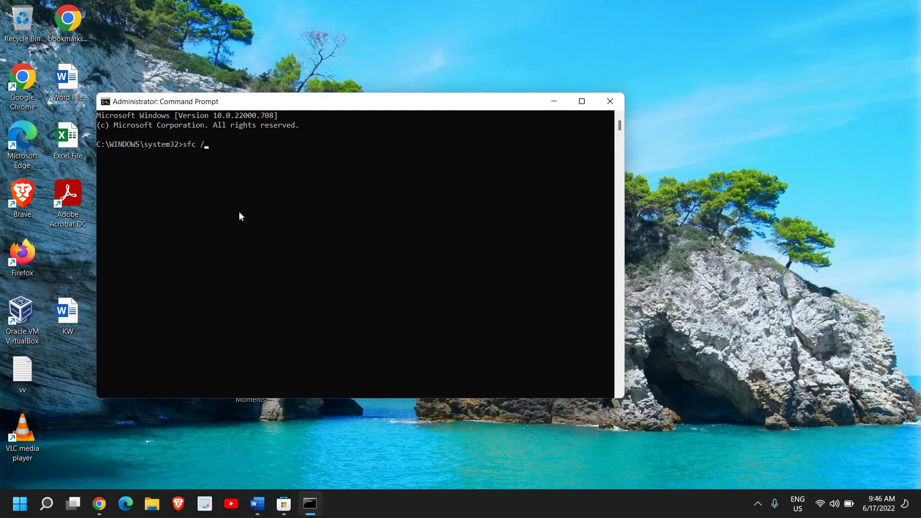
text(scanno)
text(w)
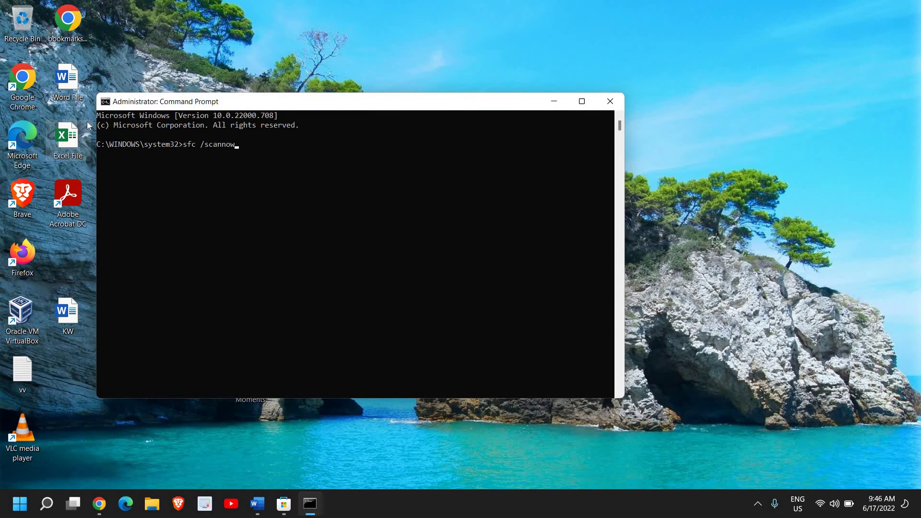
Start the sfc /scannow system file check in the administrator Command Prompt.
key(Return)
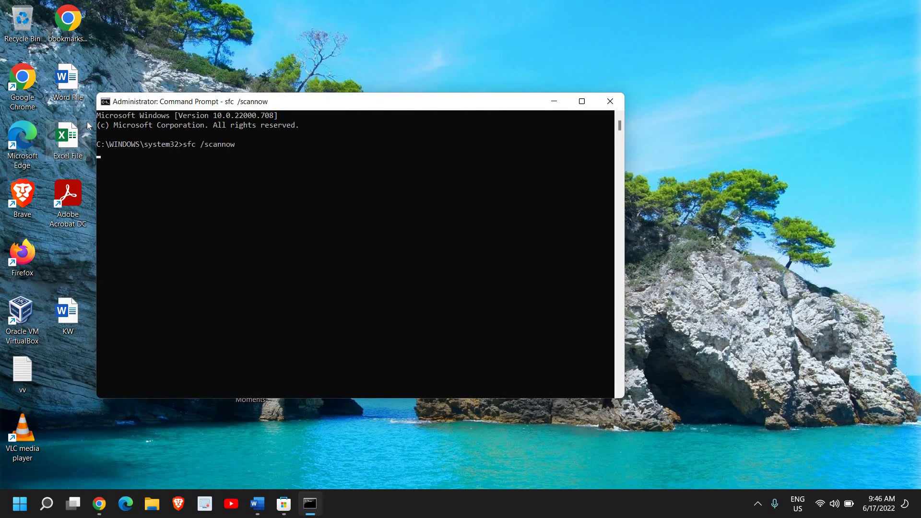